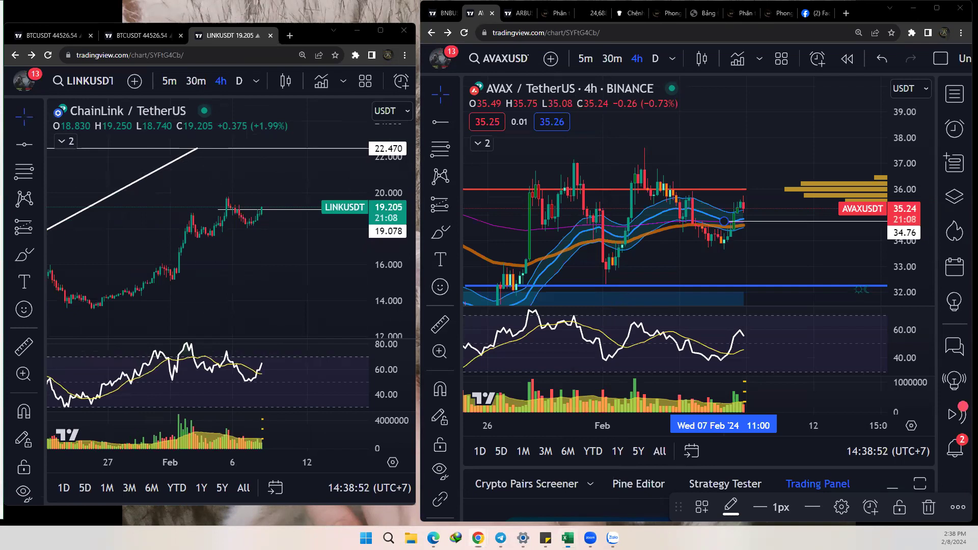
Switch to the Volume Giai T12 workbook in Excel, enlarge its window and zoom the sheet to 100%
key("alt+Tab")
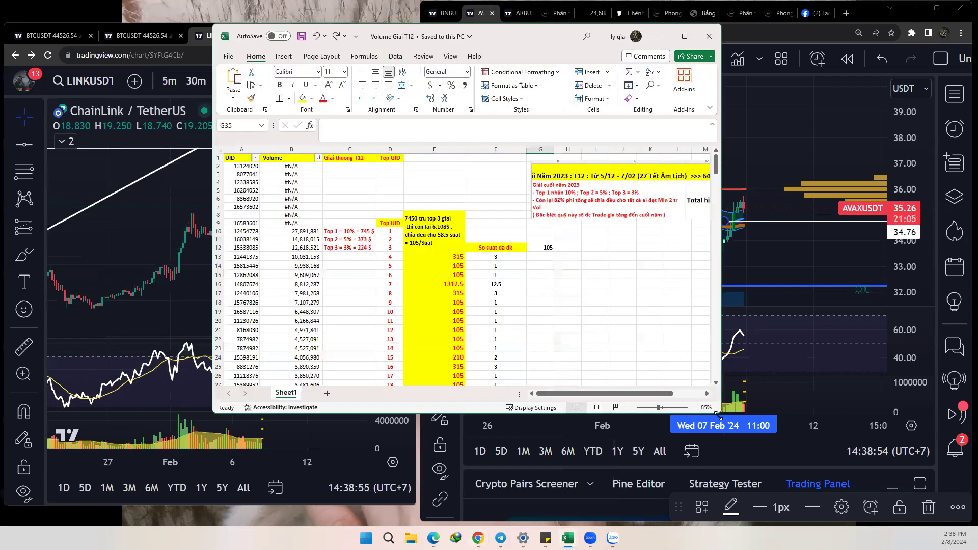
left_click_drag(719, 416, 874, 494)
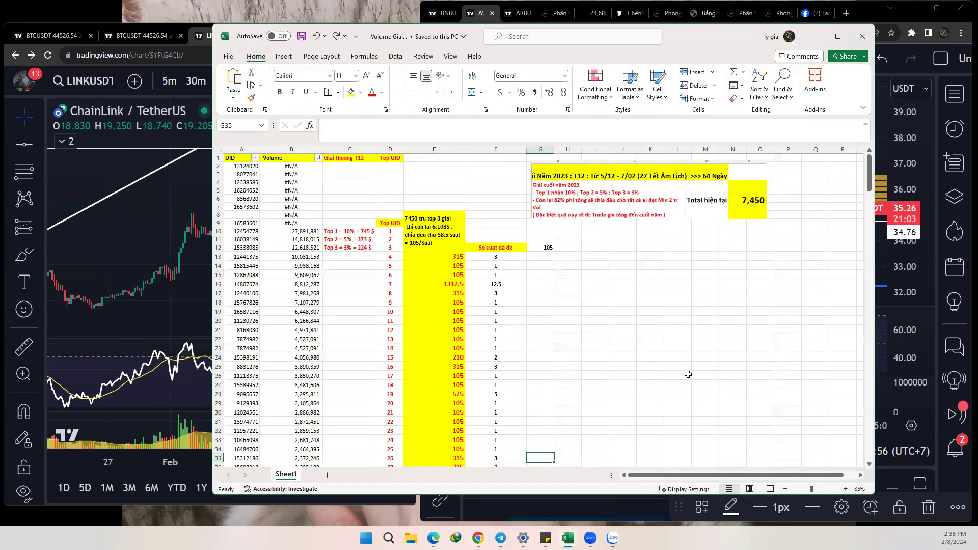
scroll(690, 373, "up", 1)
scroll(697, 448, "up", 2)
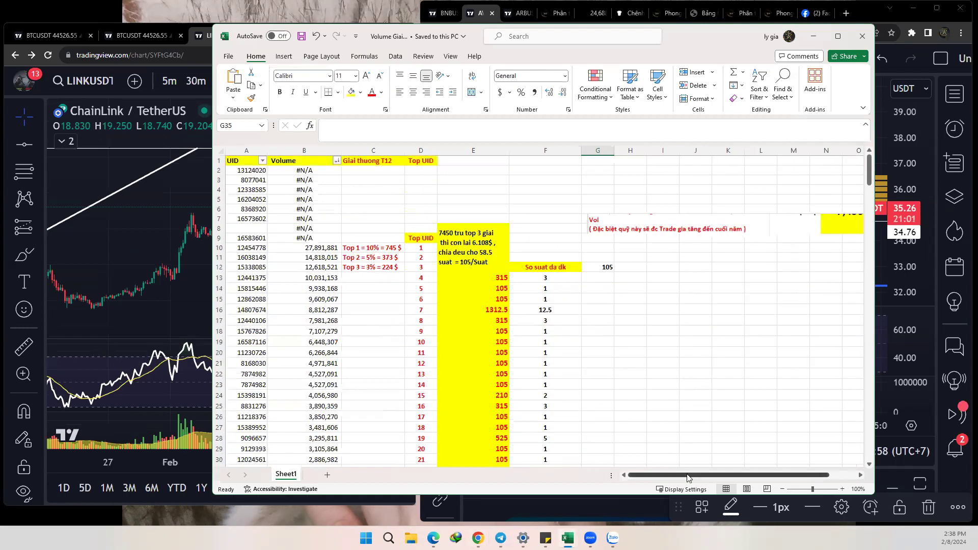
scroll(761, 475, "right", 2)
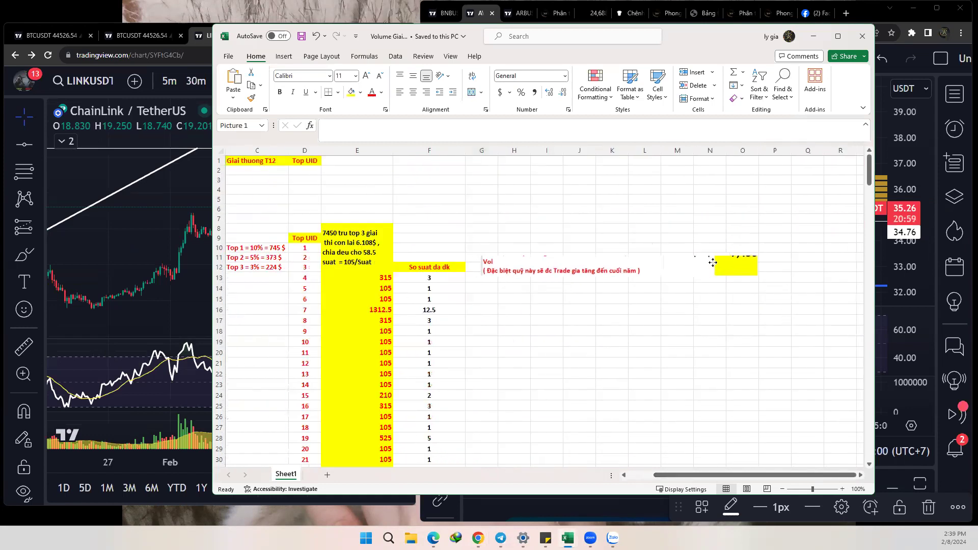
Move the prize-rules picture up so it sits beside rows 4 to 11, above the 105 value in G12
left_click(729, 257)
left_click_drag(726, 268, 731, 233)
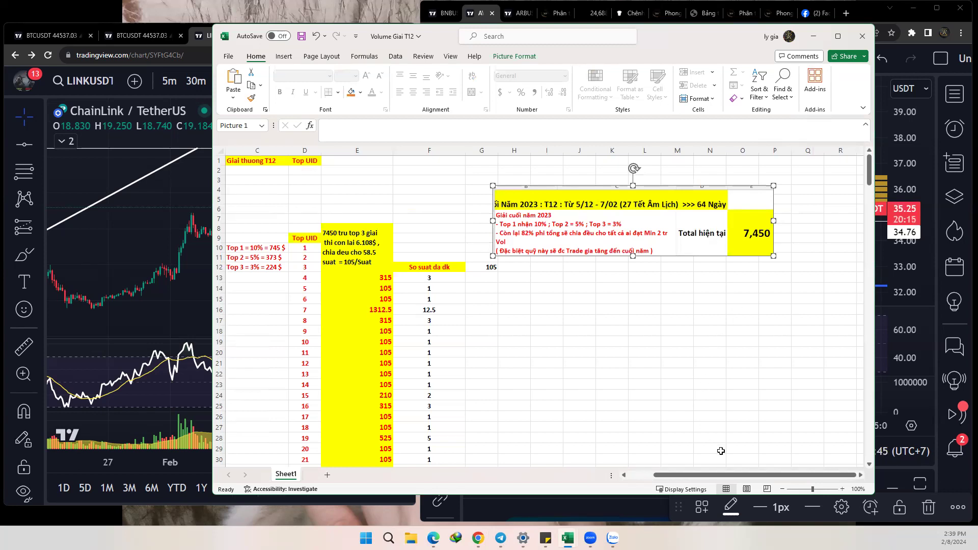
Zoom Sheet1 to 130% from column A onward and widen the workbook window slightly
left_click_drag(732, 477, 706, 476)
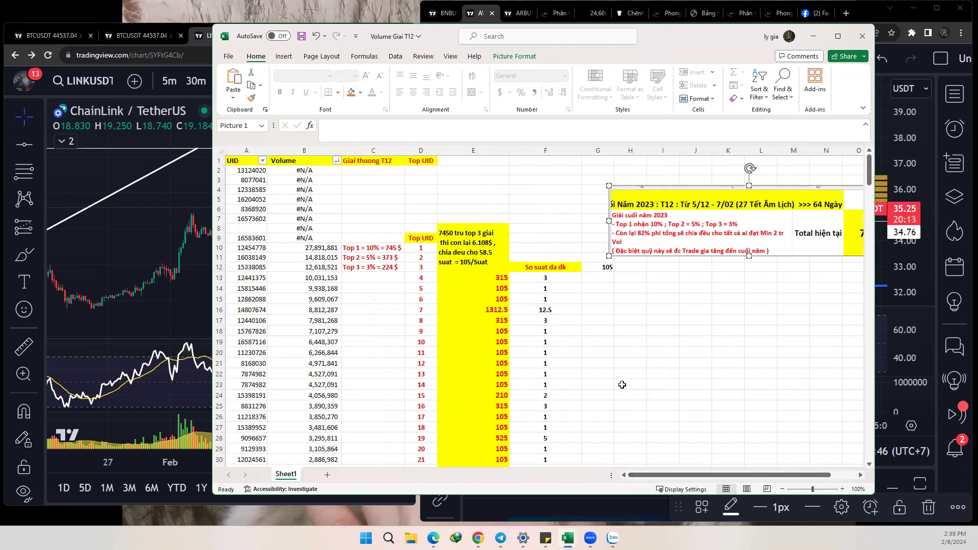
scroll(619, 374, "up", 1, "ctrl")
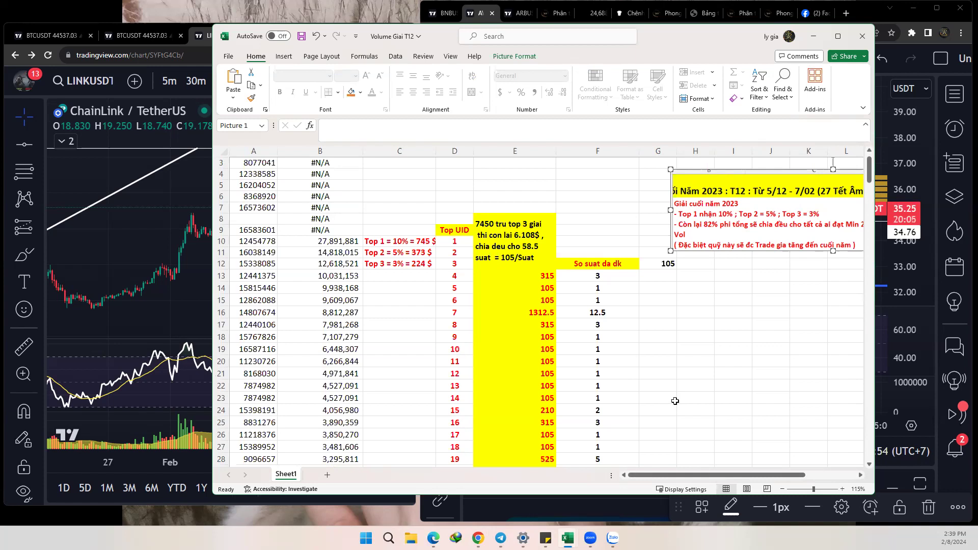
scroll(675, 400, "up", 1, "ctrl")
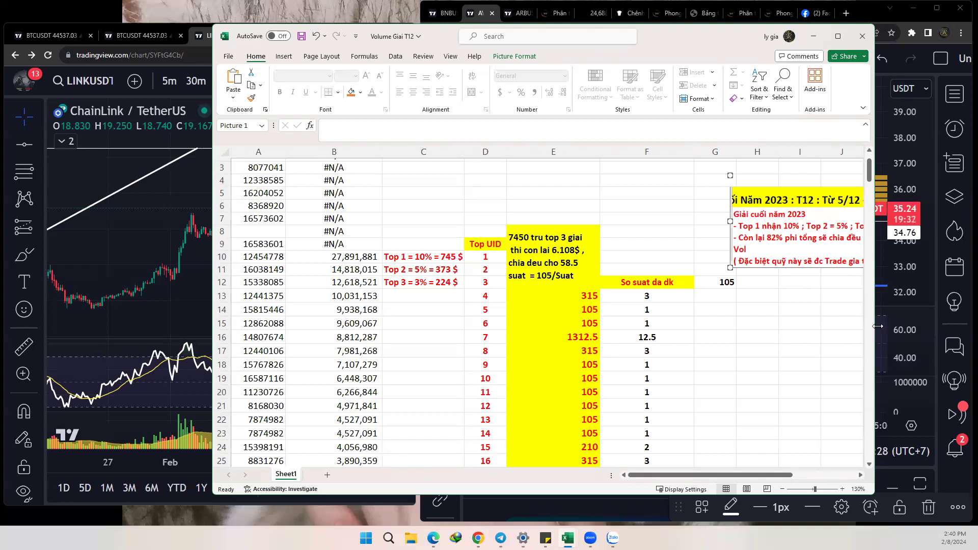
left_click_drag(878, 326, 936, 327)
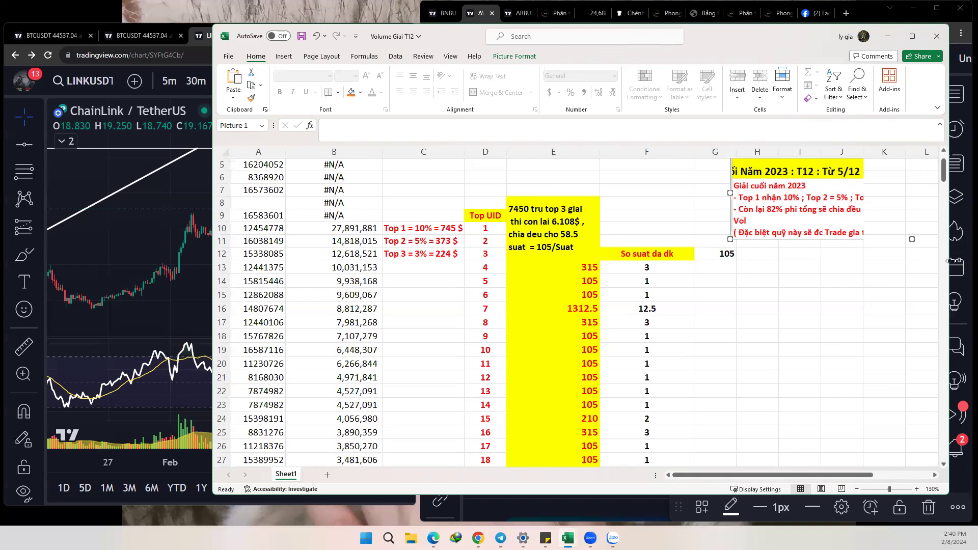
left_click_drag(948, 261, 895, 261)
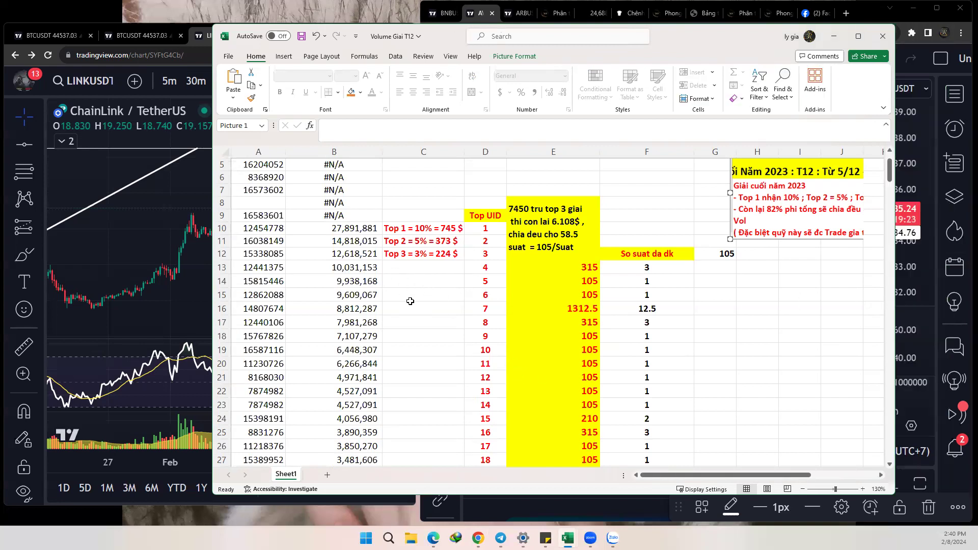
Review the volumes in B10:B12 and the matching top-three prize amounts in C10:C12
scroll(410, 301, "up", 1)
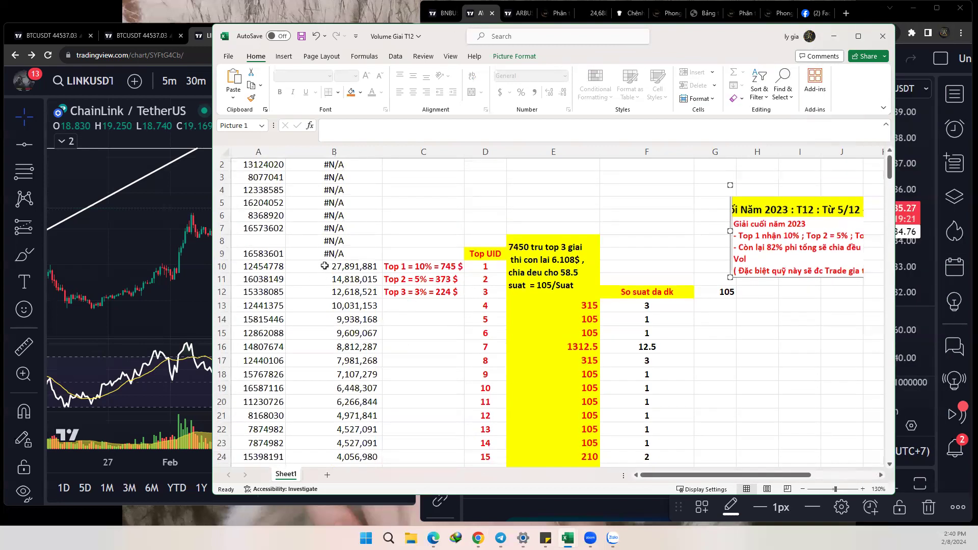
left_click(324, 264)
left_click(354, 280)
left_click(364, 294)
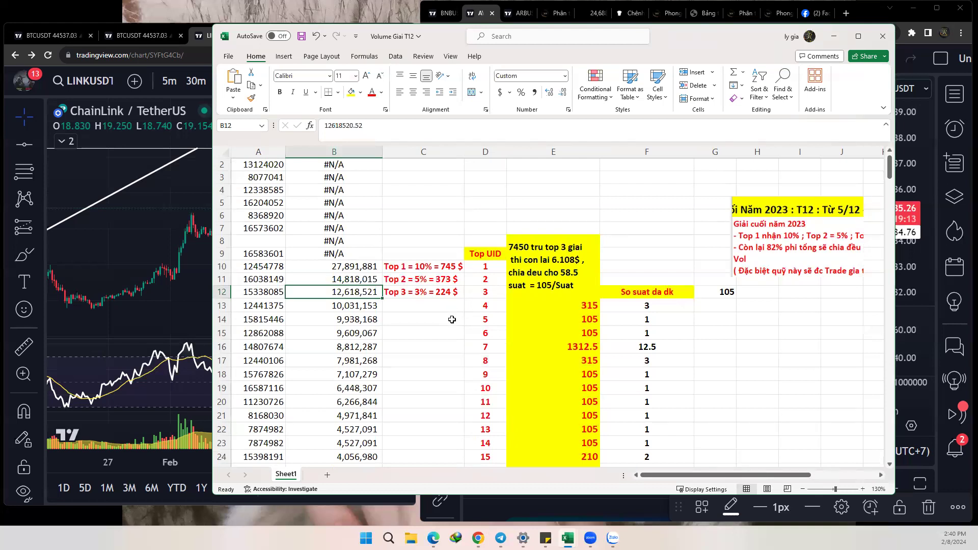
left_click(448, 268)
left_click(438, 281)
left_click(446, 293)
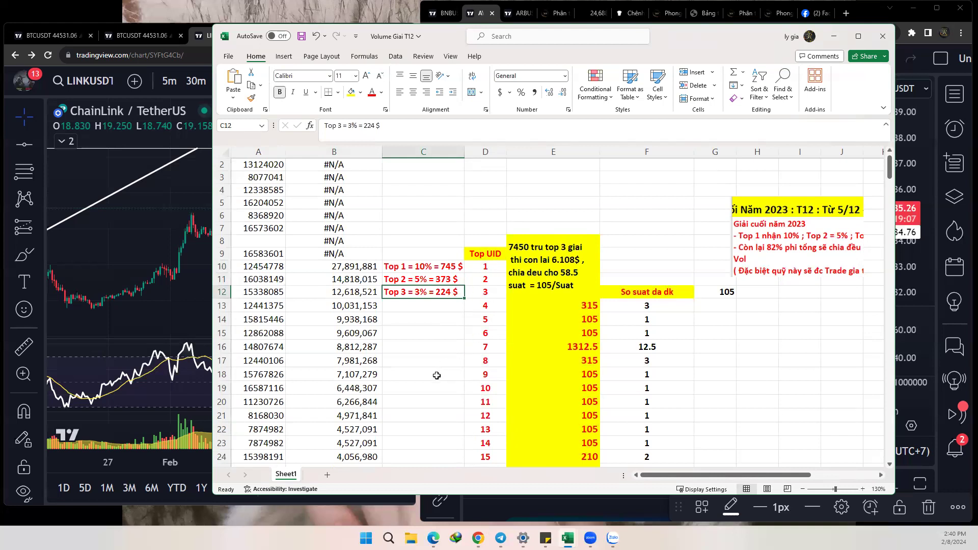
Examine the ranked list through rank 34 and the registered share counts in F13, F14 and F16, including the column's total
scroll(436, 383, "down", 8)
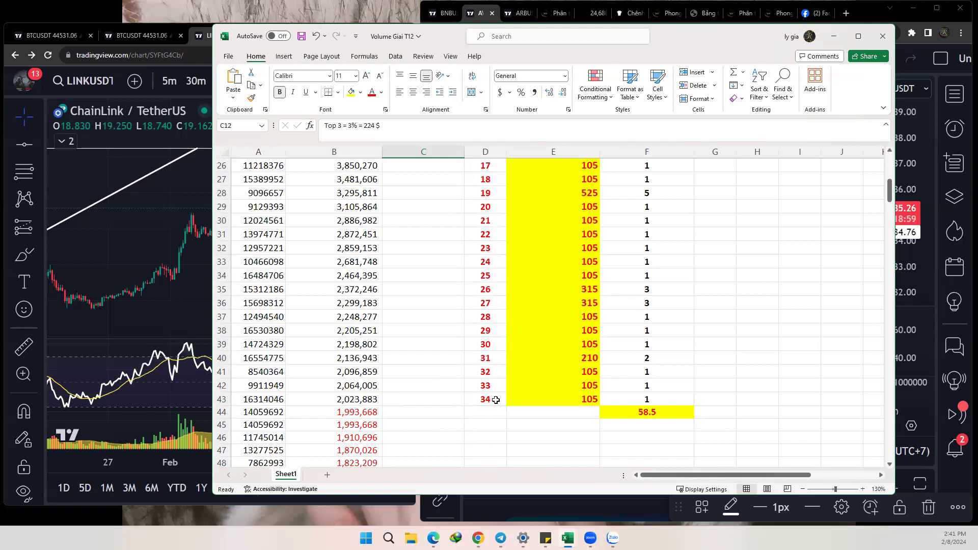
scroll(496, 400, "up", 8)
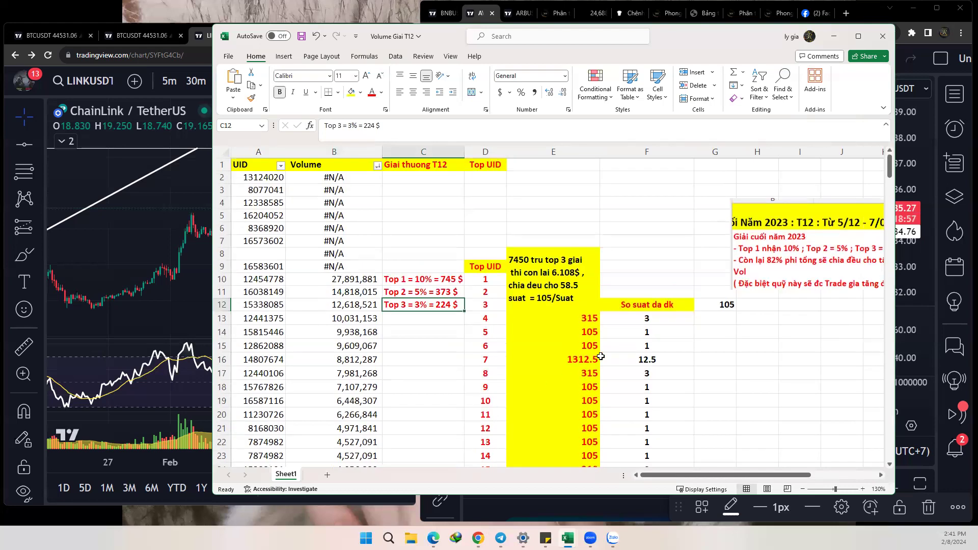
left_click(666, 328)
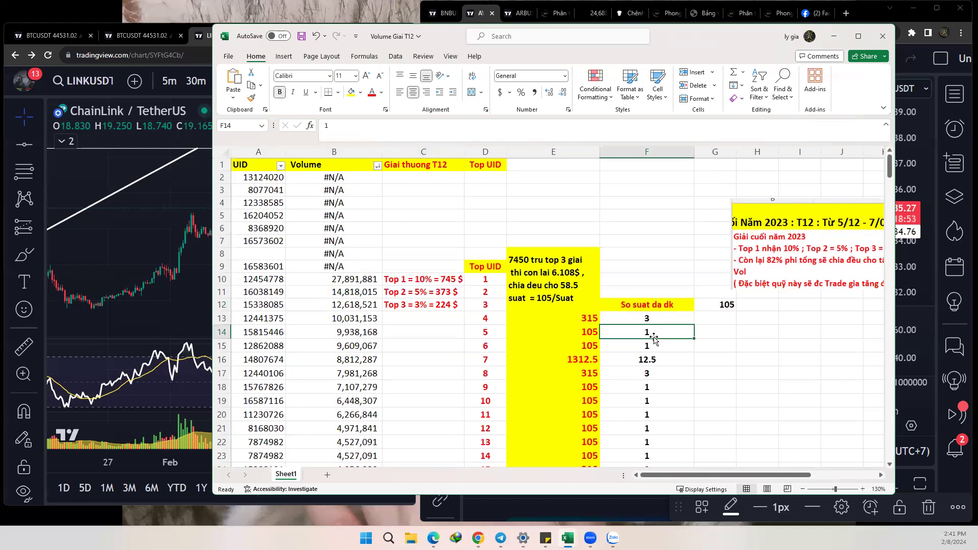
left_click(662, 319)
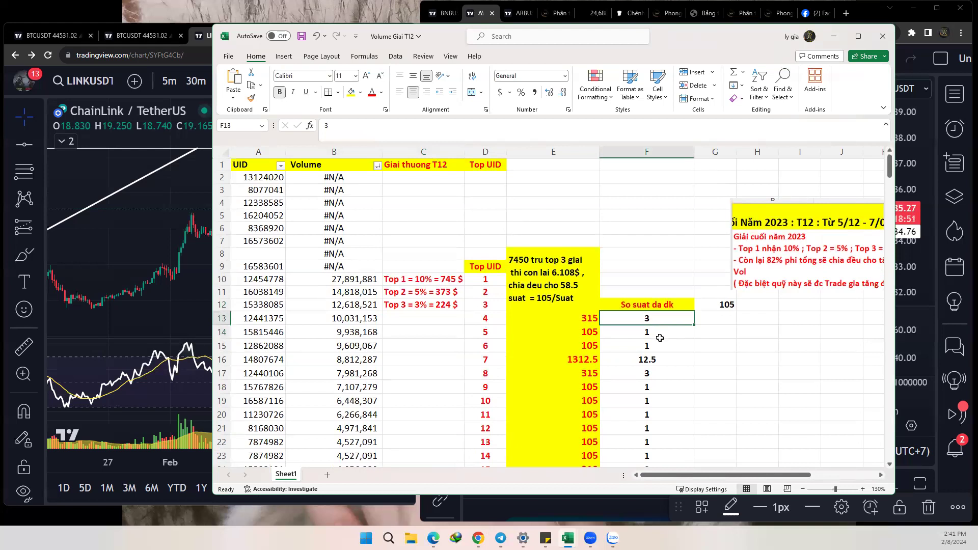
left_click(662, 363)
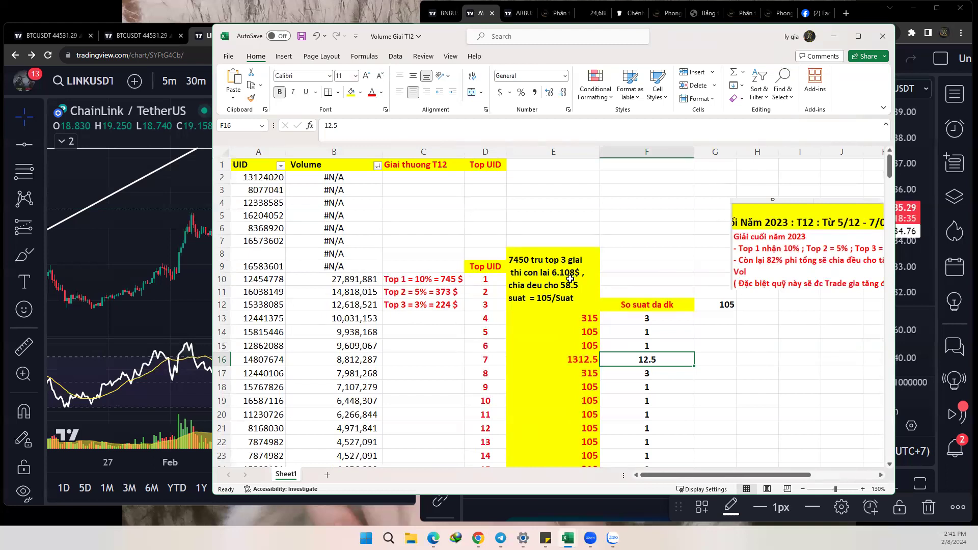
scroll(575, 293, "down", 13)
scroll(640, 339, "up", 4)
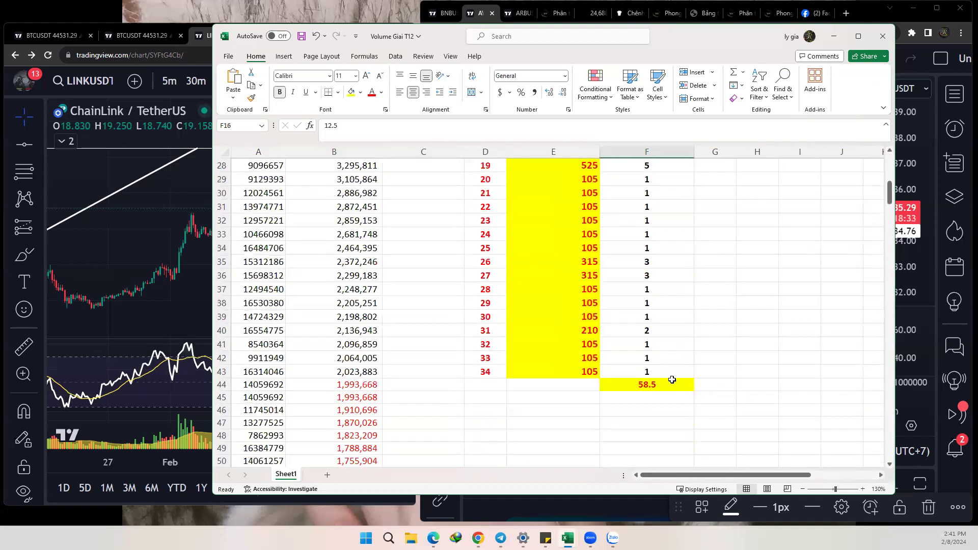
scroll(655, 389, "up", 9)
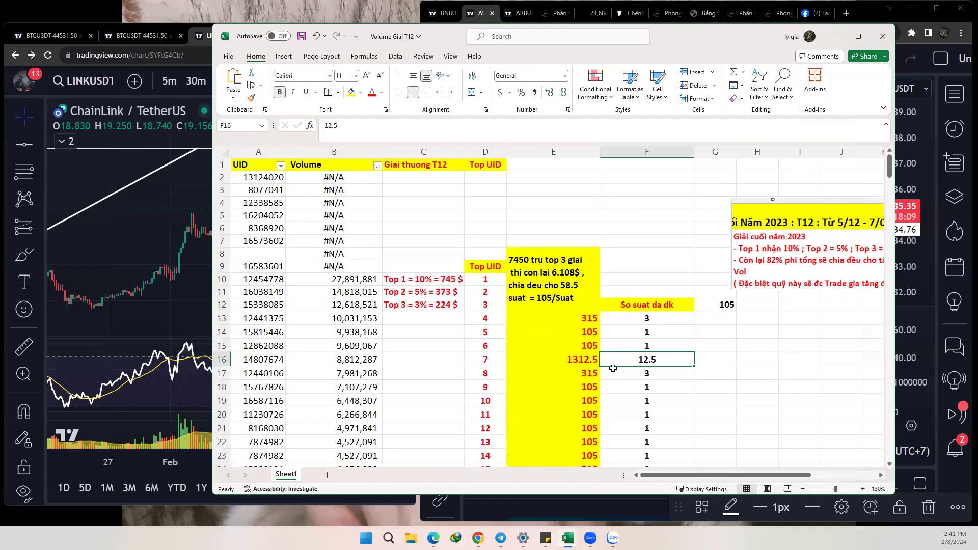
Check the per-share amount in G12 against F13 and the payouts listed down to the last qualifying rank
scroll(653, 370, "down", 1)
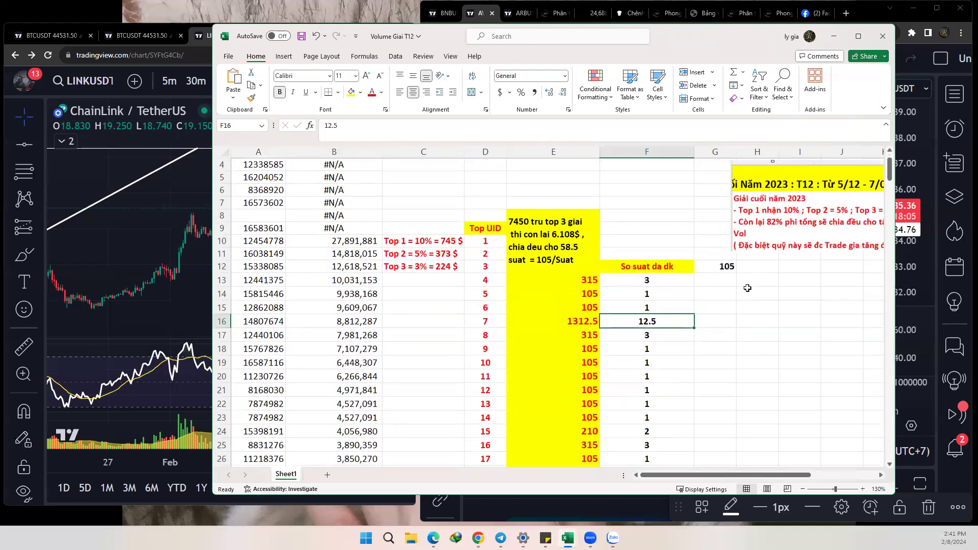
left_click(734, 268)
left_click(665, 283)
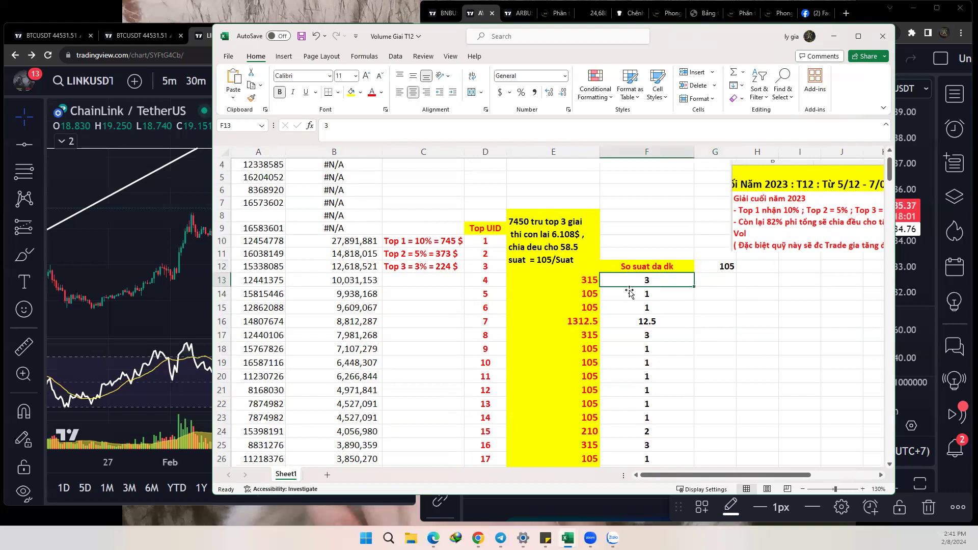
scroll(704, 331, "down", 5)
scroll(703, 331, "down", 4)
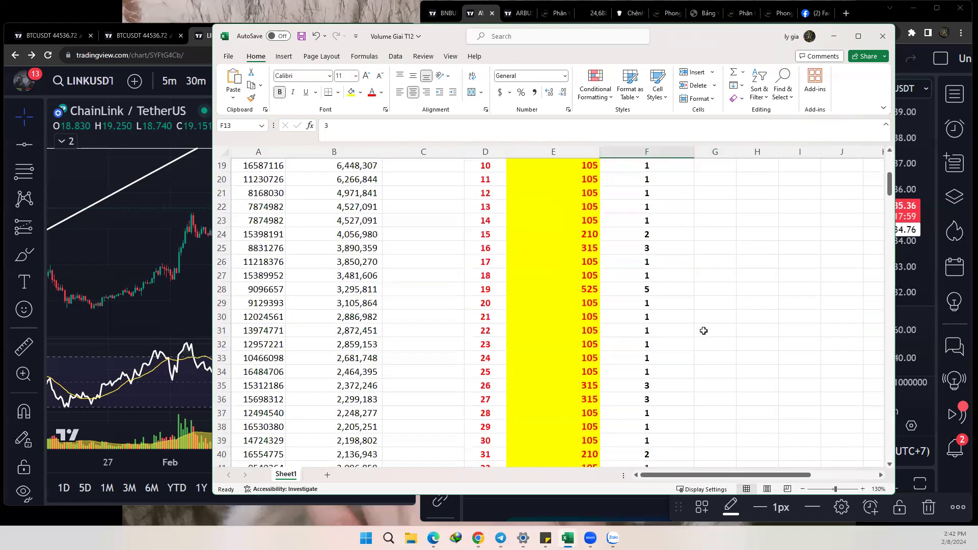
scroll(704, 331, "up", 3)
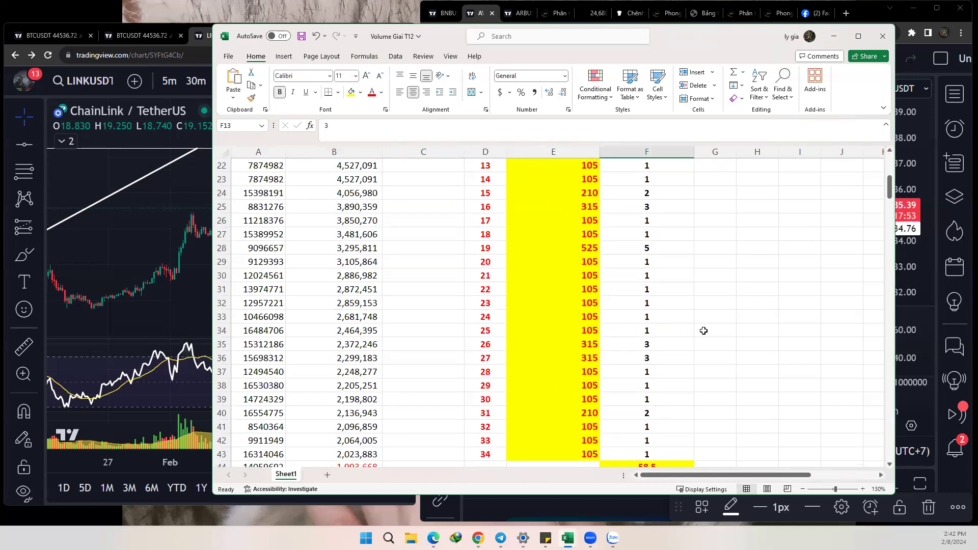
scroll(703, 331, "up", 1)
scroll(703, 331, "down", 3)
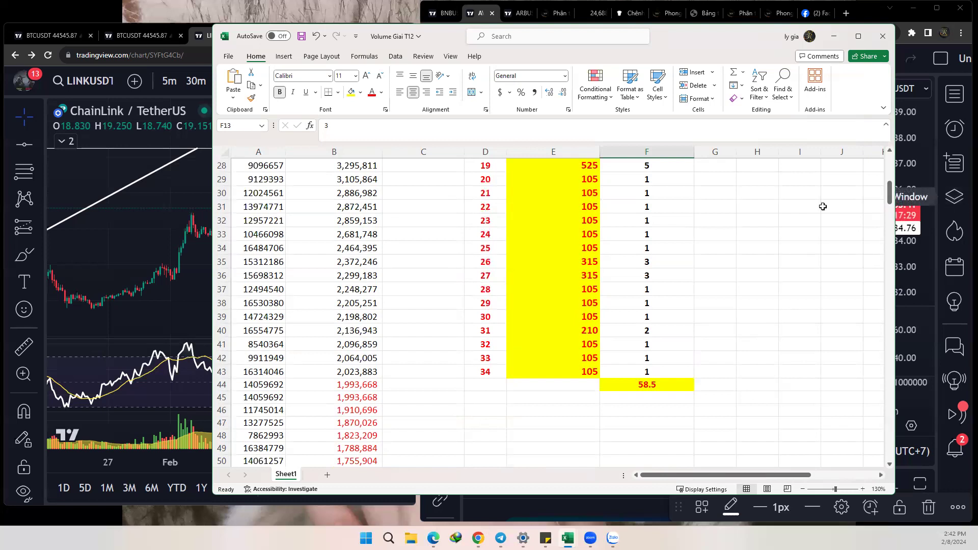
Inspect the non-qualifying volumes in red from B44 down to about row 63, and return to the sheet's first rows
scroll(776, 312, "up", 1)
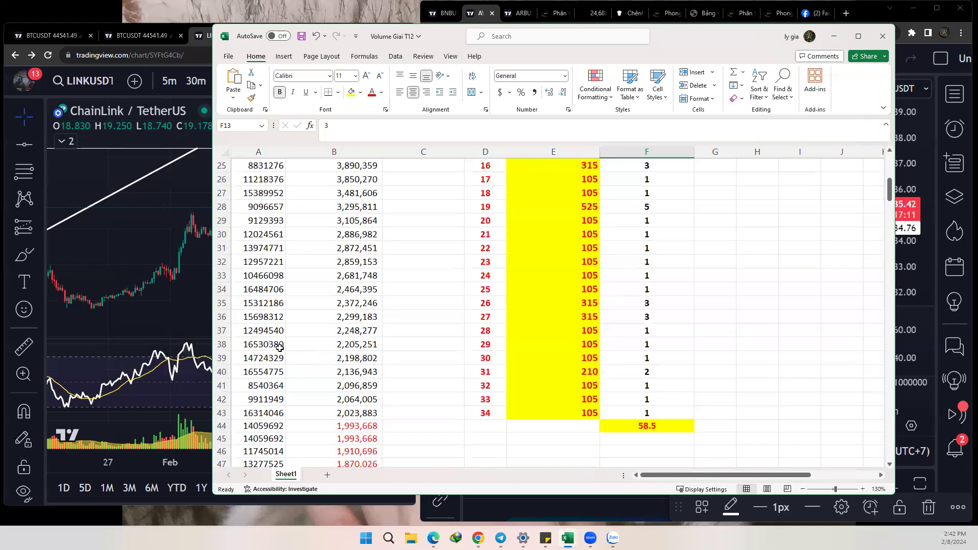
scroll(376, 376, "down", 1)
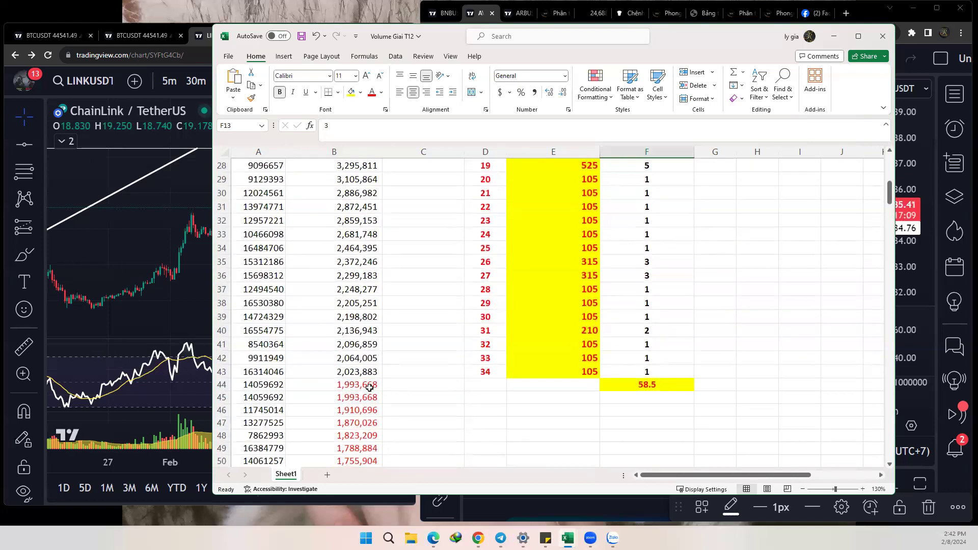
left_click(369, 386)
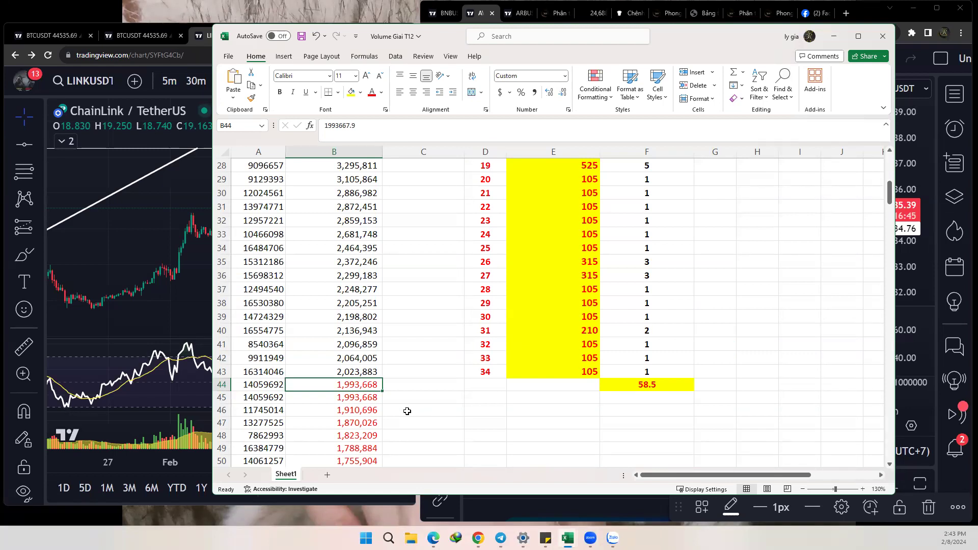
scroll(412, 410, "down", 1)
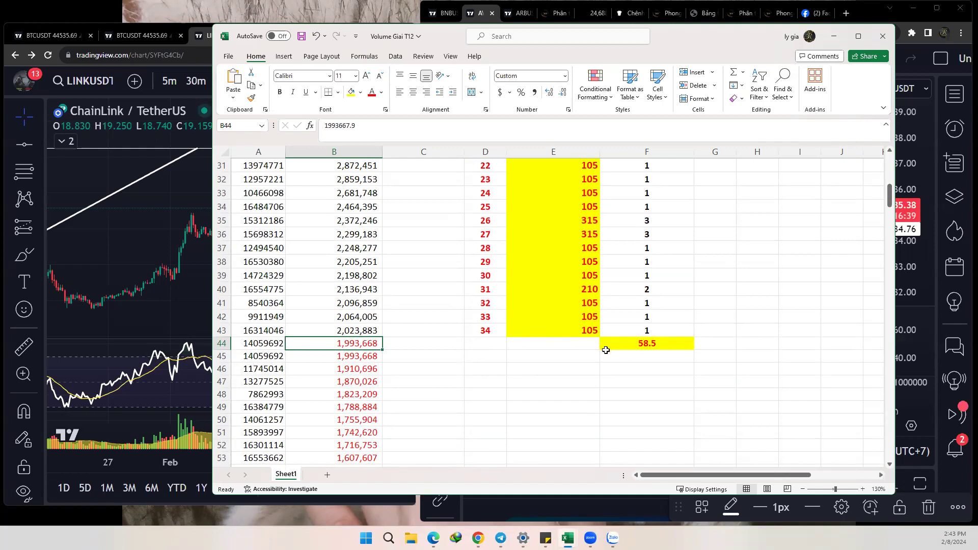
scroll(460, 389, "down", 3)
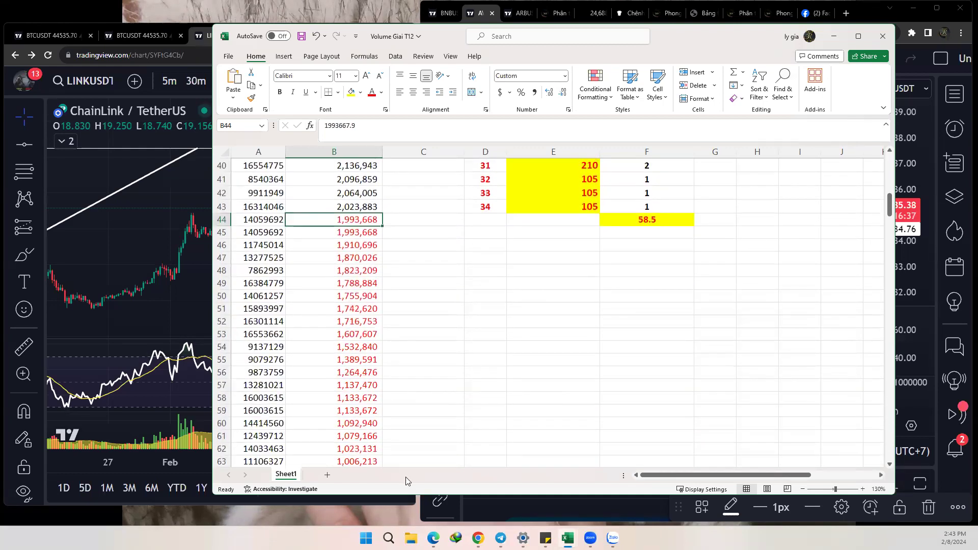
scroll(486, 361, "up", 13)
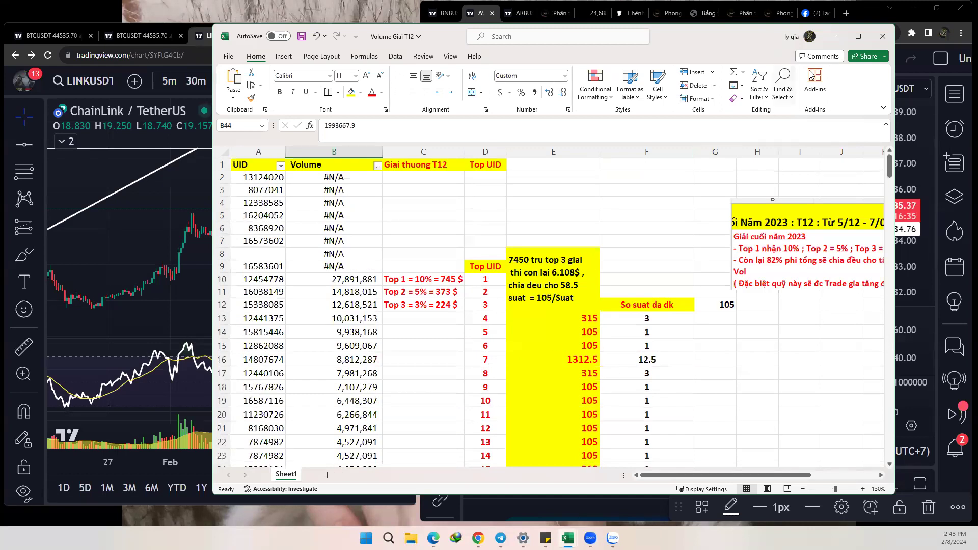
Minimize the workbook to return to TradingView and switch the LINKUSDT chart to the daily timeframe
left_click(834, 35)
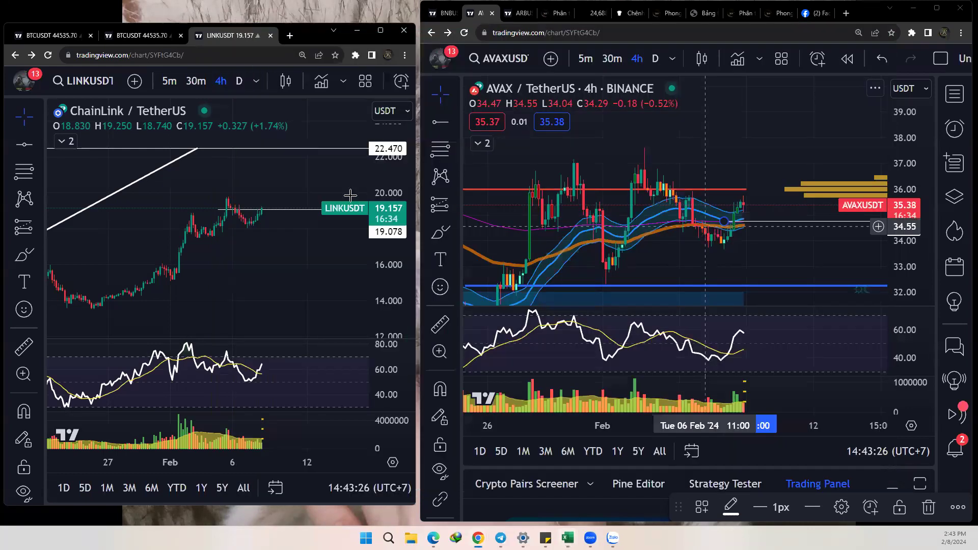
scroll(289, 159, "down", 4)
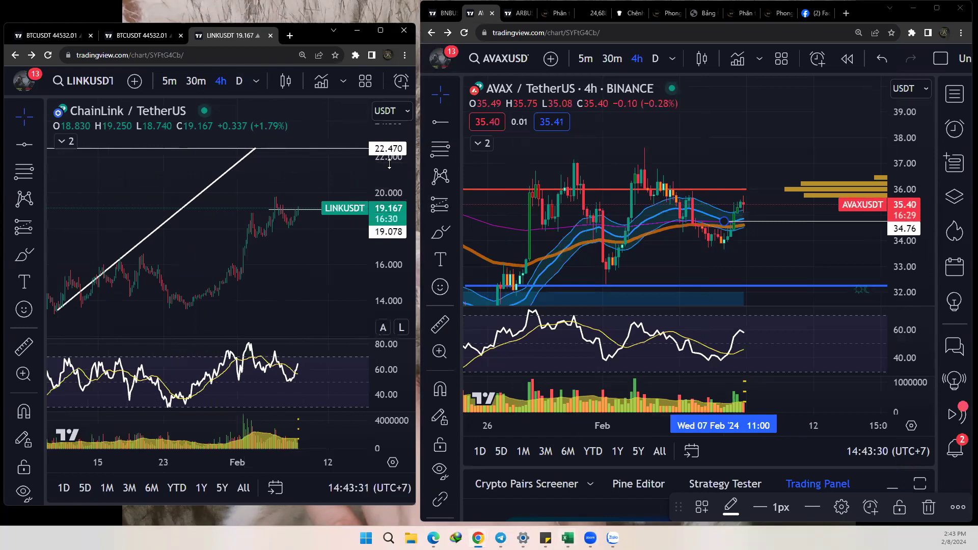
scroll(369, 204, "up", 3)
scroll(370, 205, "up", 1)
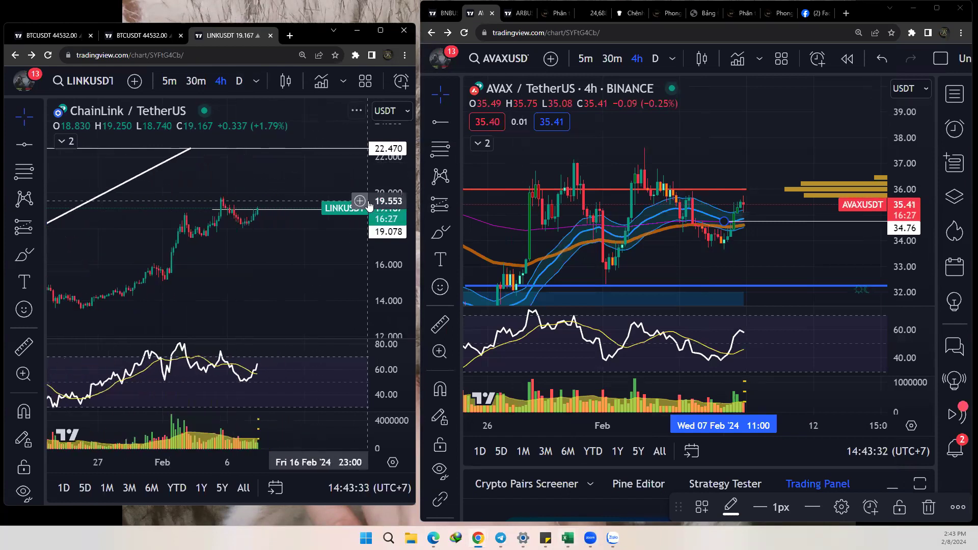
scroll(369, 206, "down", 6)
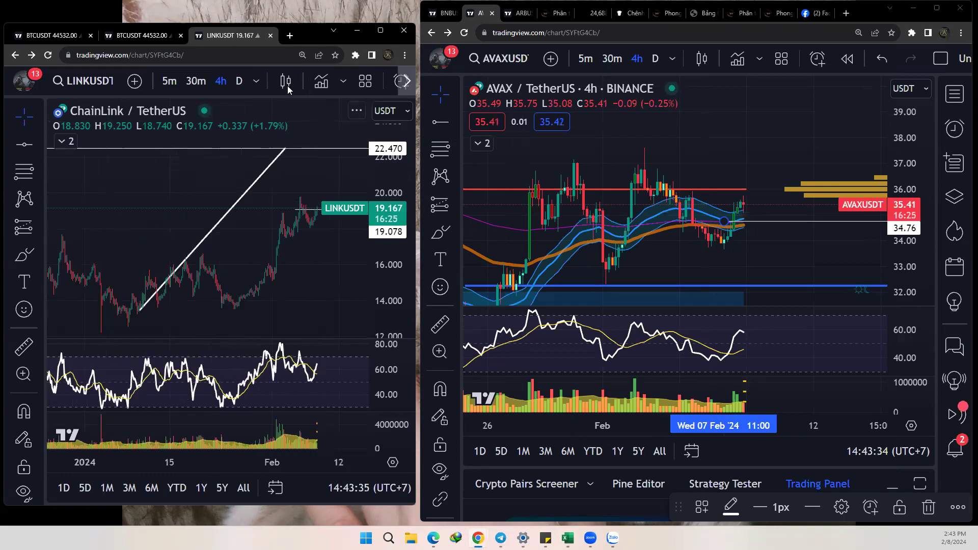
left_click(239, 82)
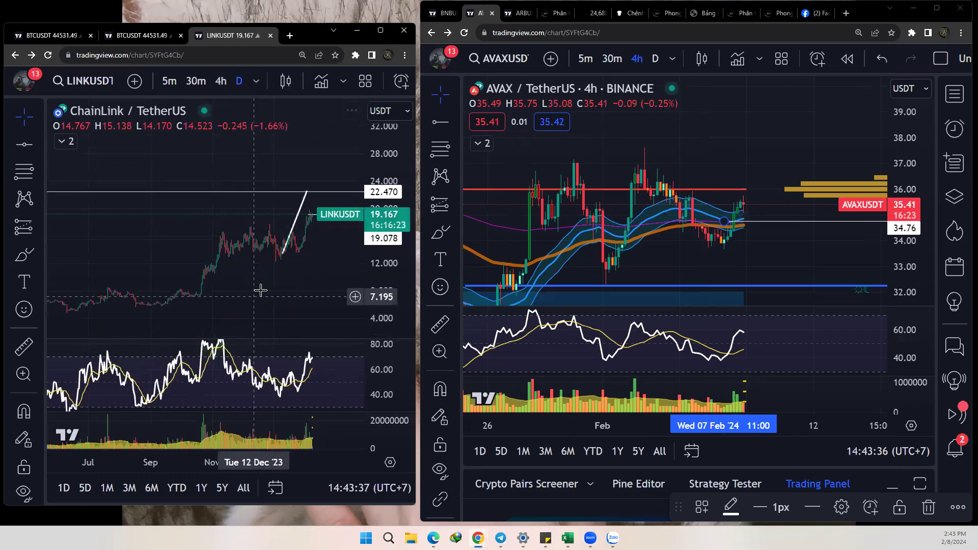